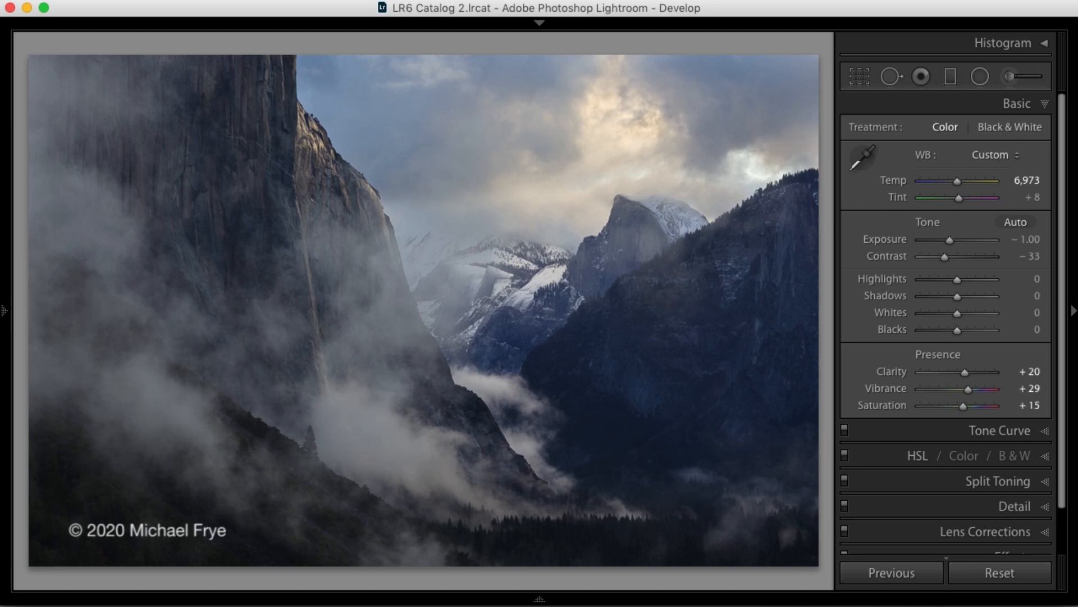
pyautogui.scroll(-3, 983, 276)
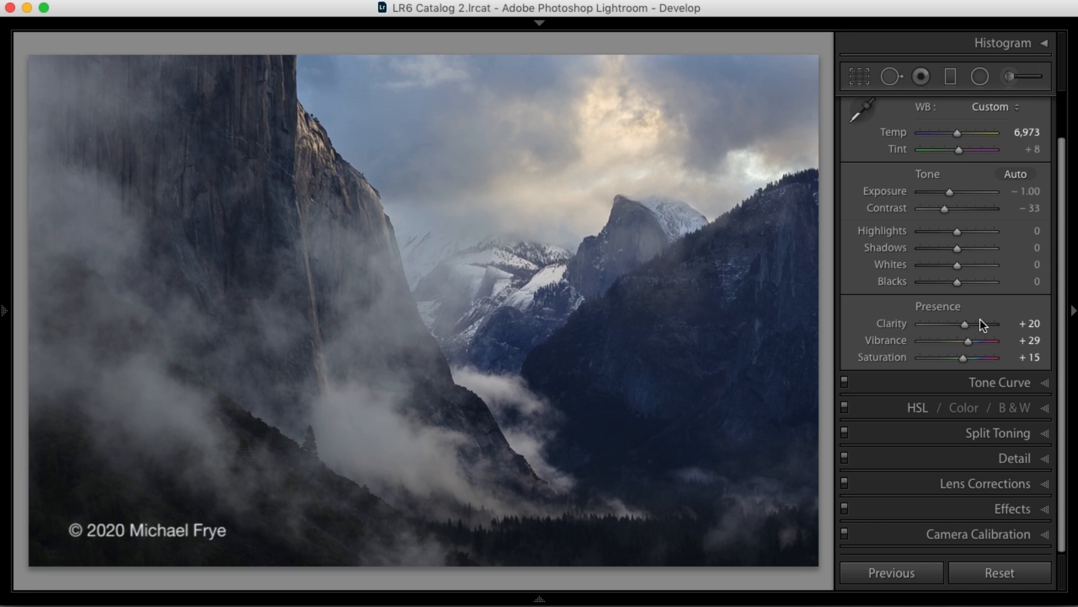
# - In Camera Calibration, try the Camera Faithful and Camera Landscape profiles on the Yosemite photo
pyautogui.click(988, 535)
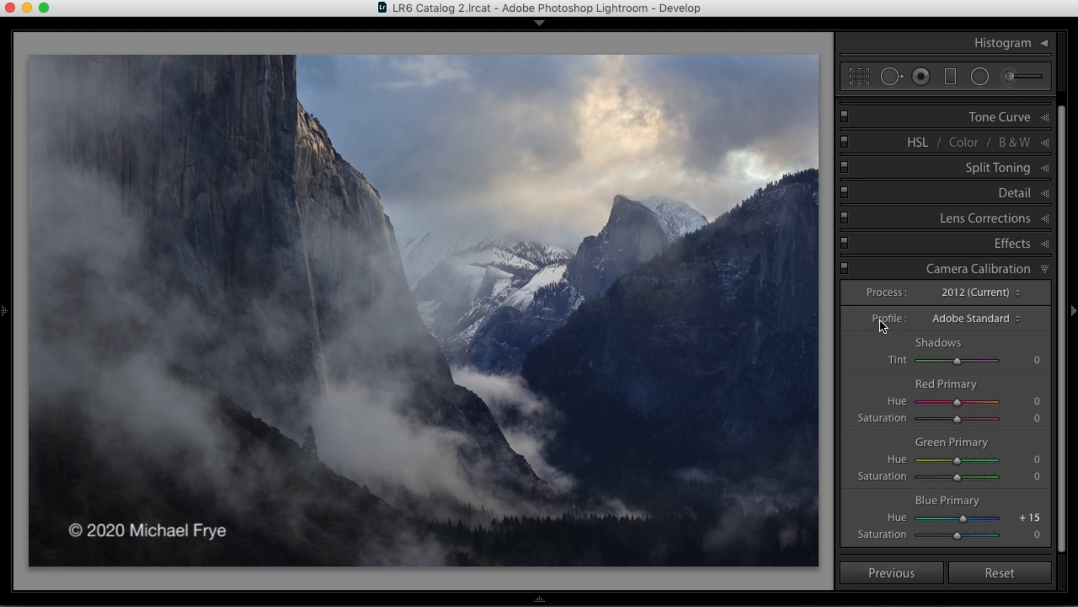
pyautogui.click(966, 320)
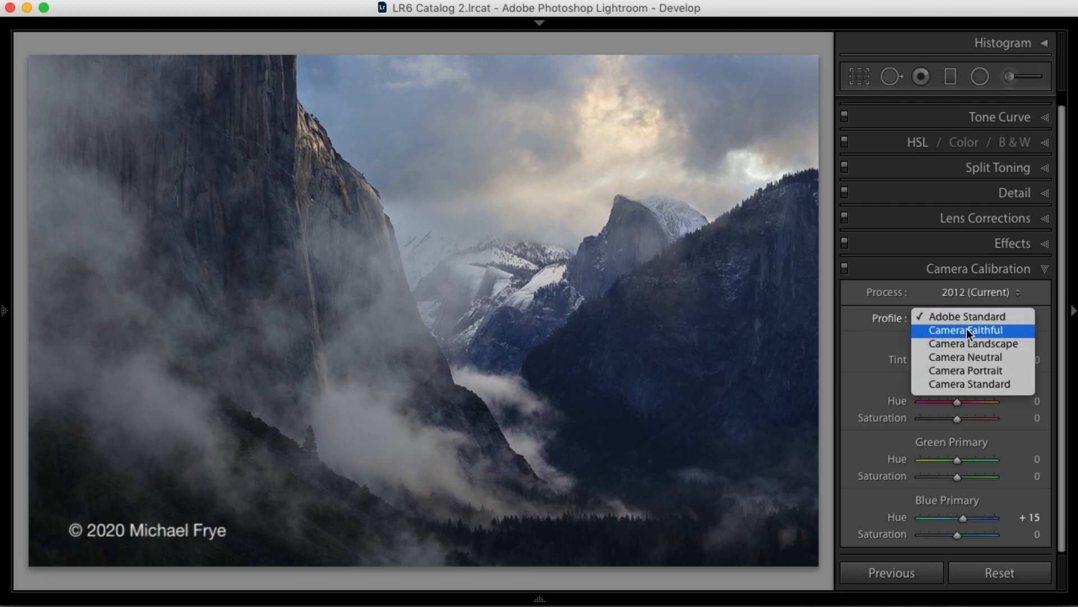
pyautogui.click(967, 329)
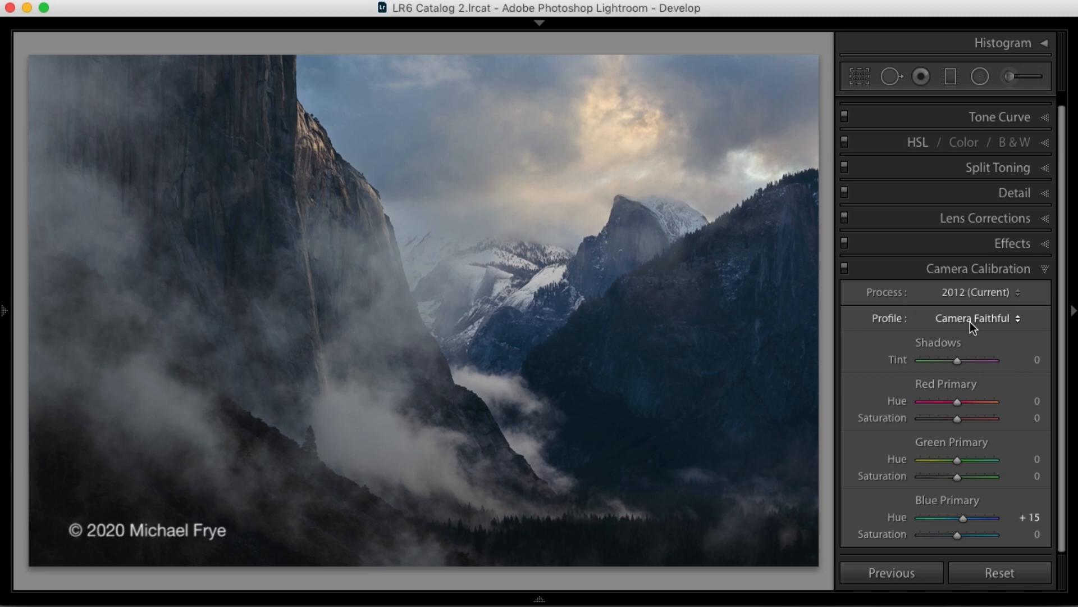
pyautogui.click(970, 321)
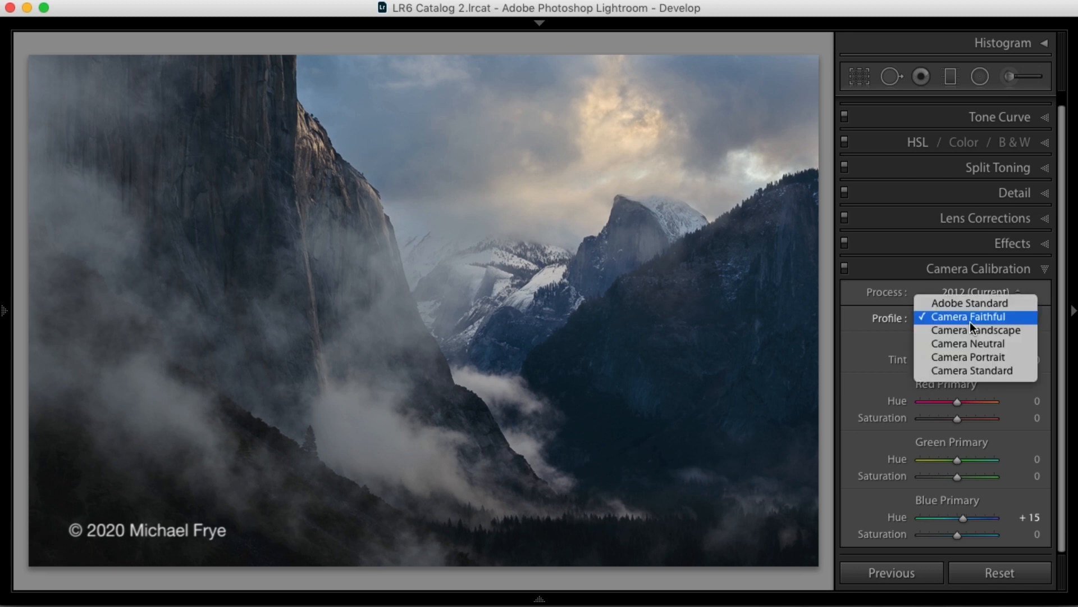
pyautogui.click(970, 329)
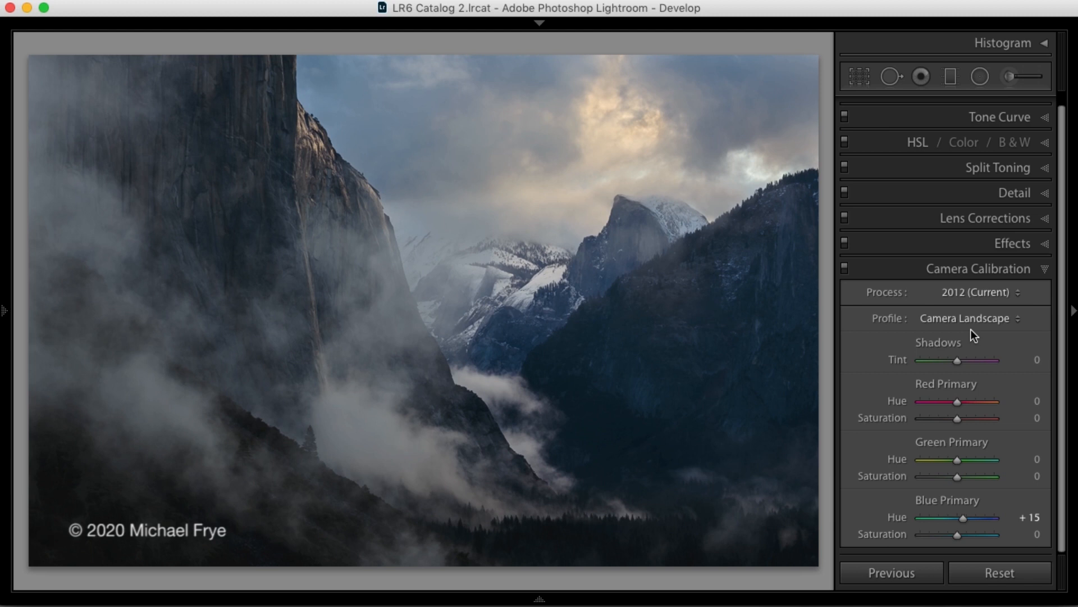
# - Try Camera Neutral, then settle on the Camera Standard calibration profile
pyautogui.click(971, 322)
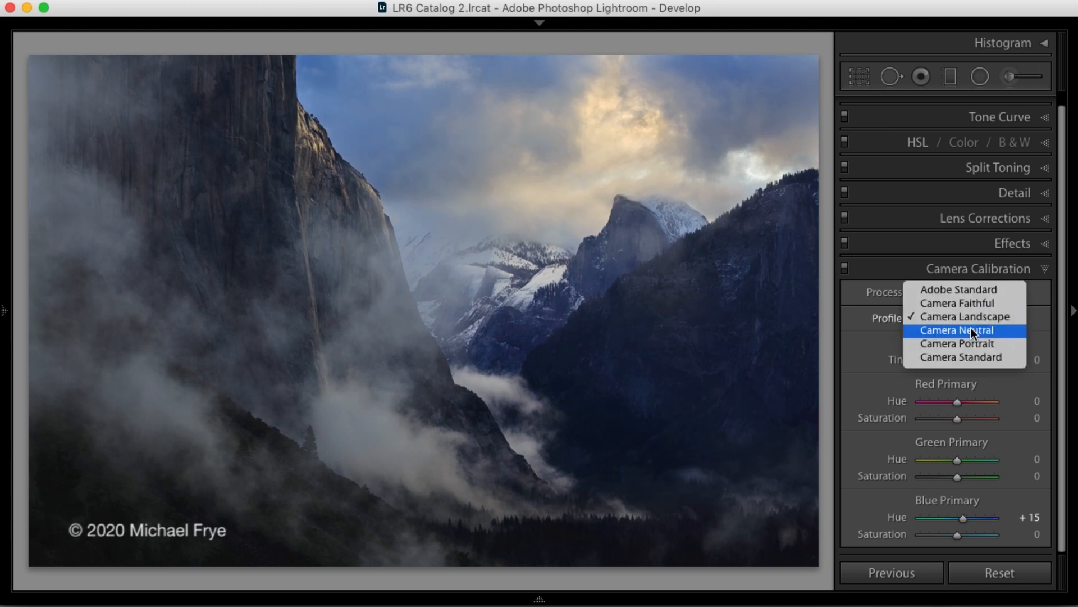
pyautogui.click(970, 329)
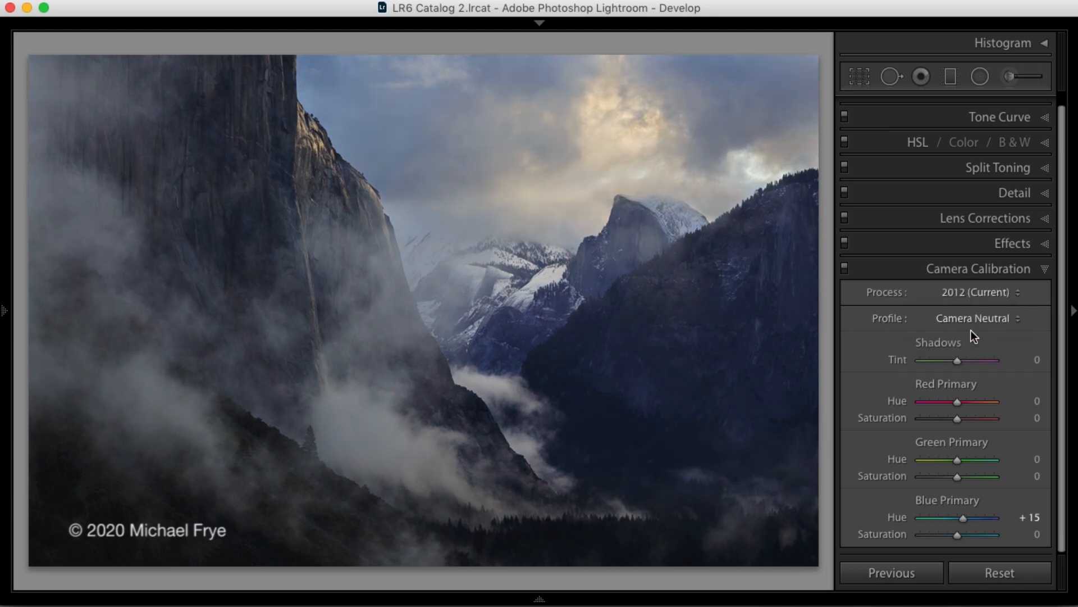
pyautogui.click(971, 323)
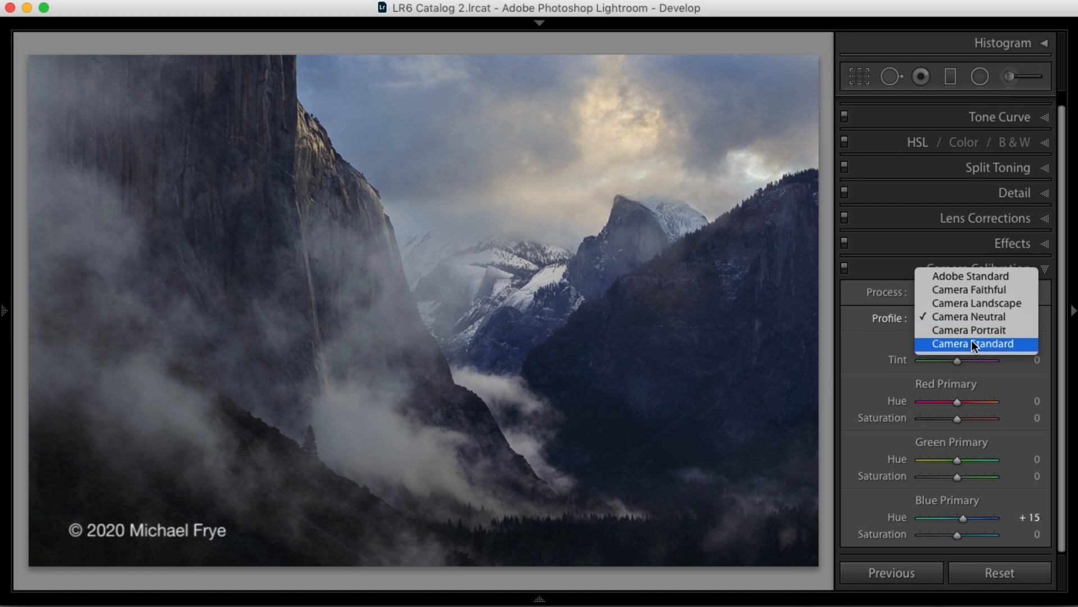
pyautogui.click(972, 343)
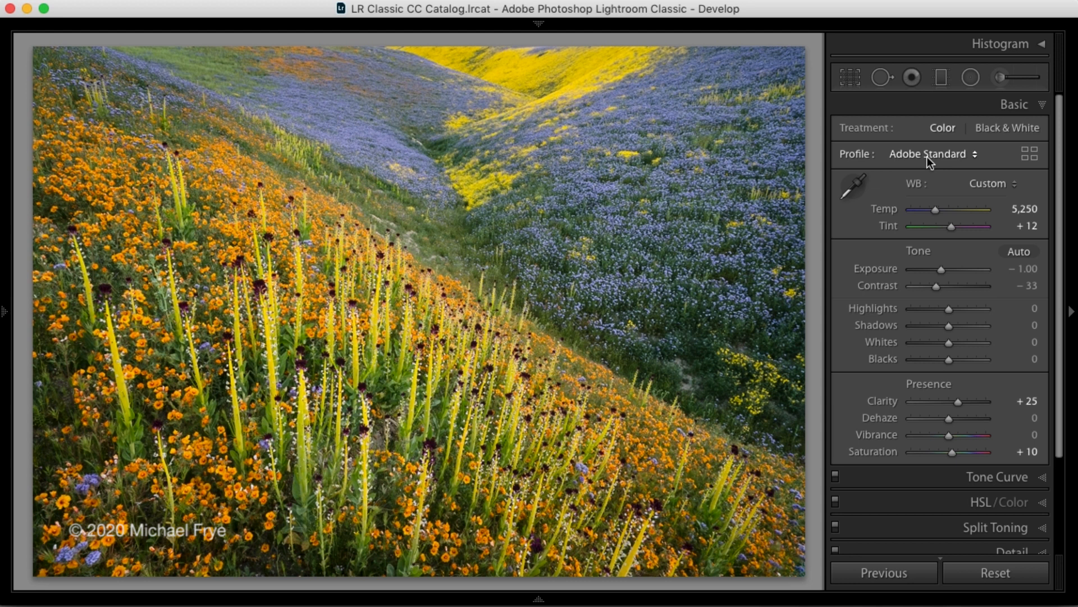
# - Peek at the Basic panel's Profile list for the wildflower photo and dismiss it unchanged
pyautogui.click(931, 157)
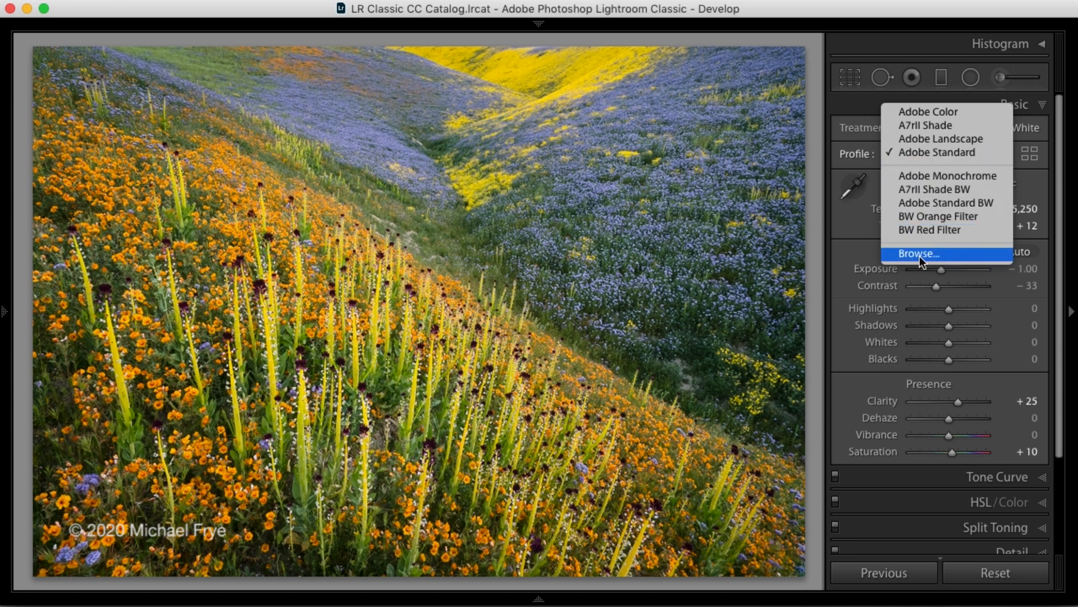
pyautogui.click(1032, 156)
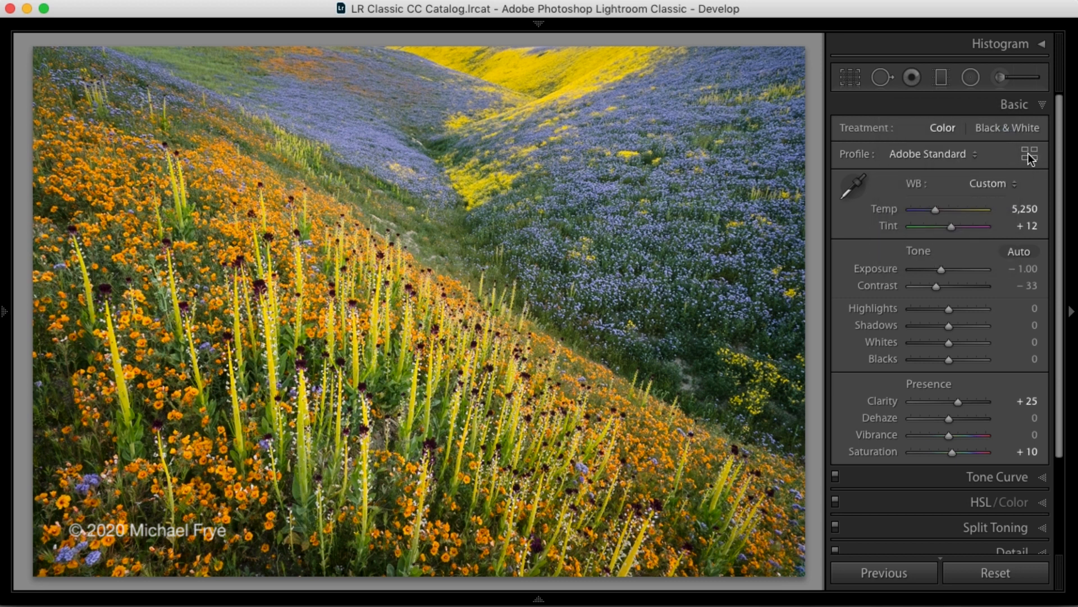
# - In the Profile Browser, glance at Favorites, then expand the Adobe Raw group's seven previews
pyautogui.click(1030, 156)
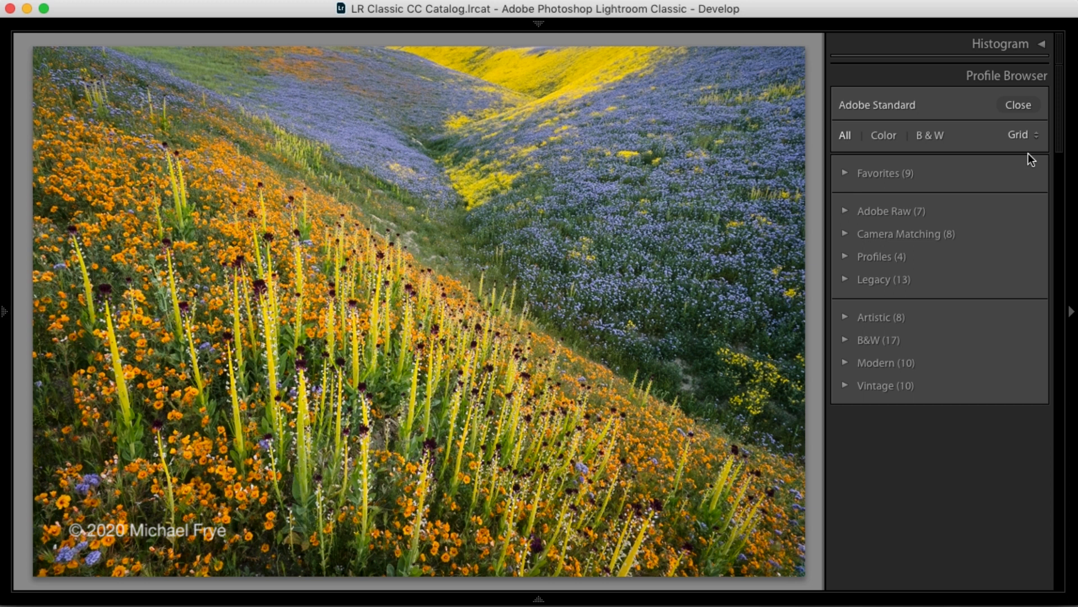
pyautogui.click(849, 173)
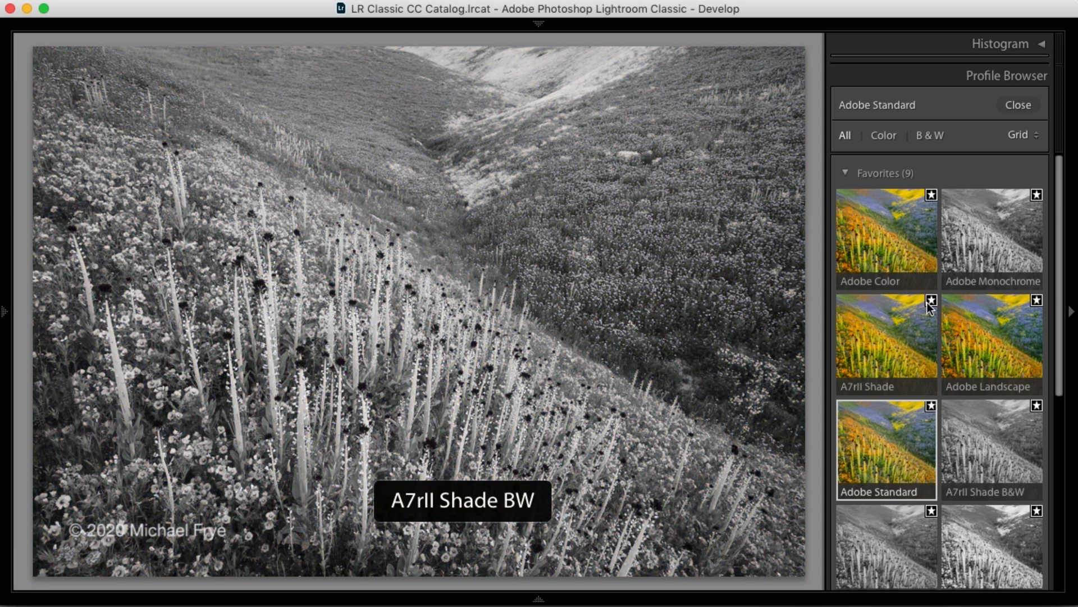
pyautogui.click(847, 172)
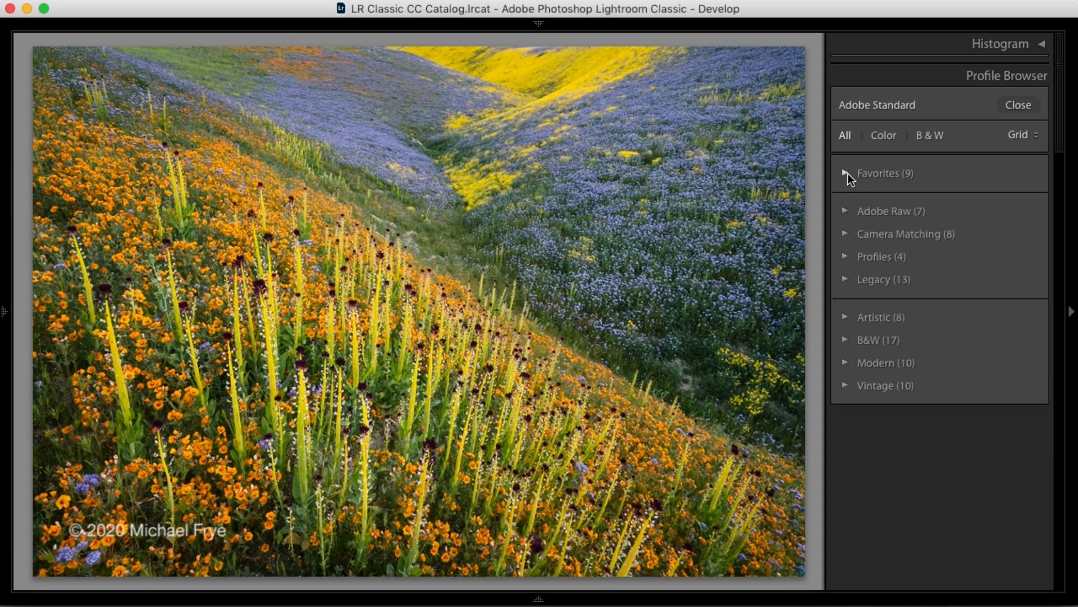
pyautogui.click(847, 212)
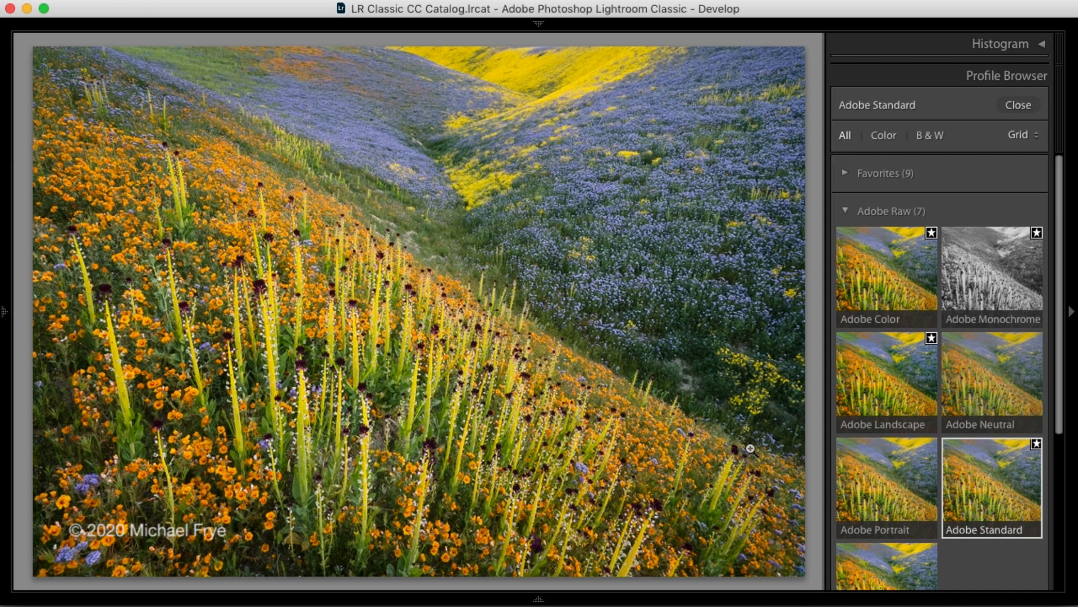
# - Apply the Adobe Landscape profile and mark Adobe Portrait as a favorite
pyautogui.moveTo(886, 477)
pyautogui.click(860, 390)
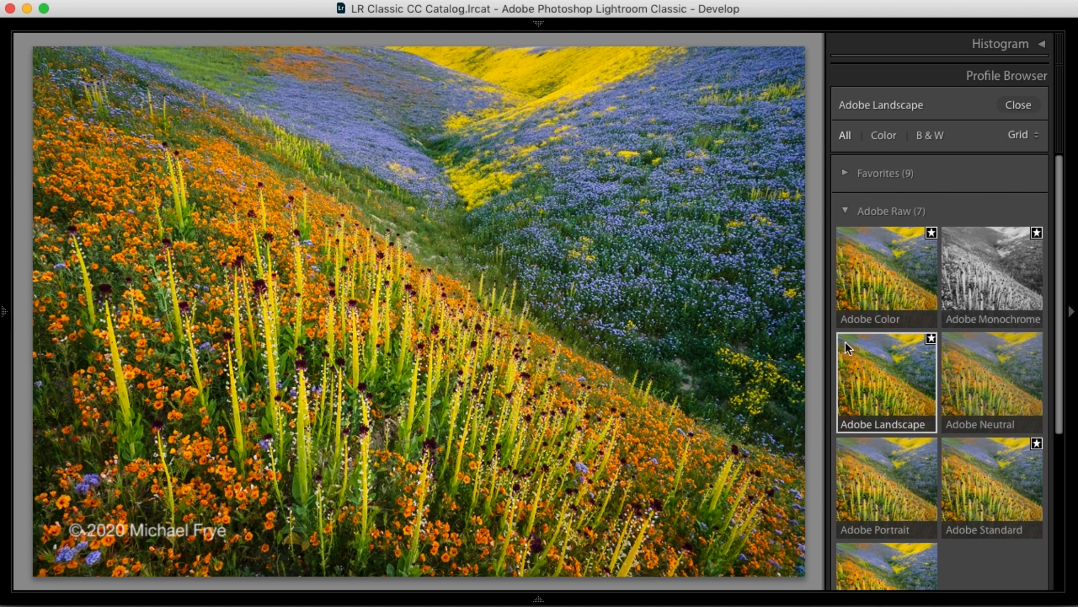
pyautogui.click(853, 419)
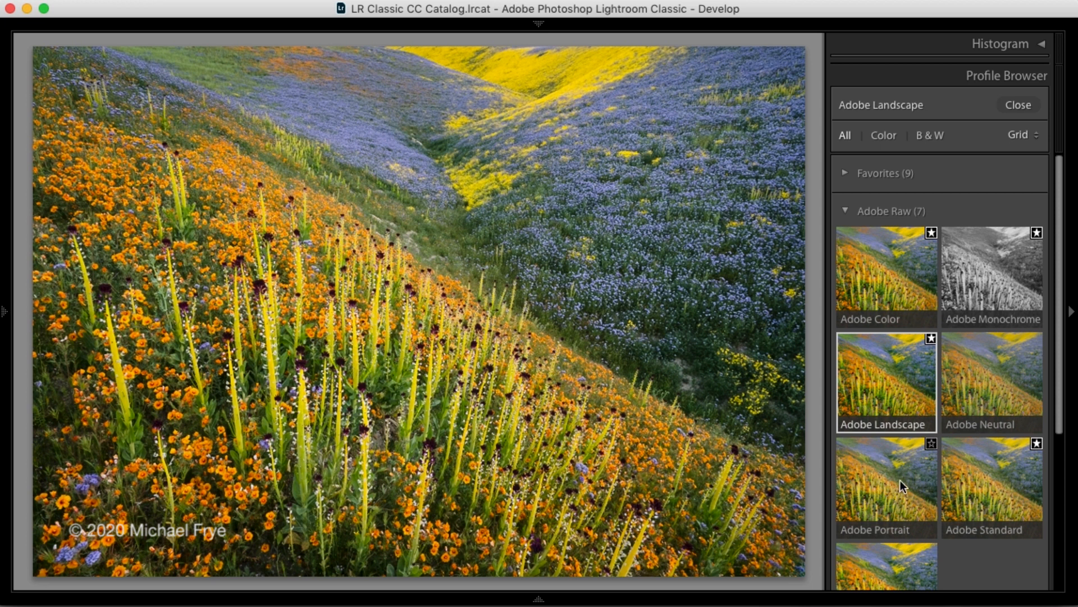
pyautogui.click(930, 444)
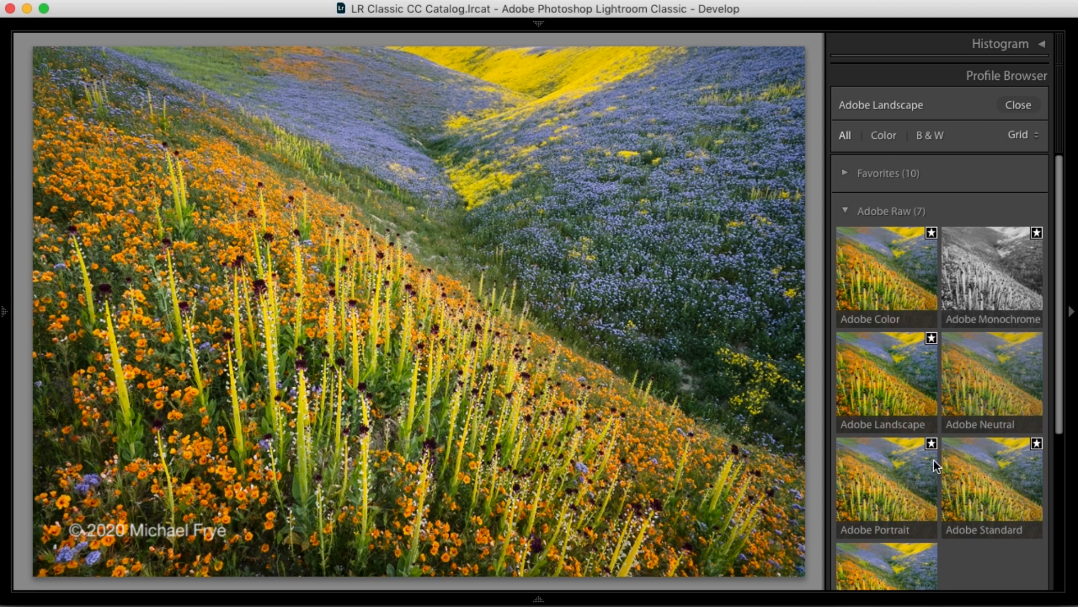
pyautogui.click(848, 173)
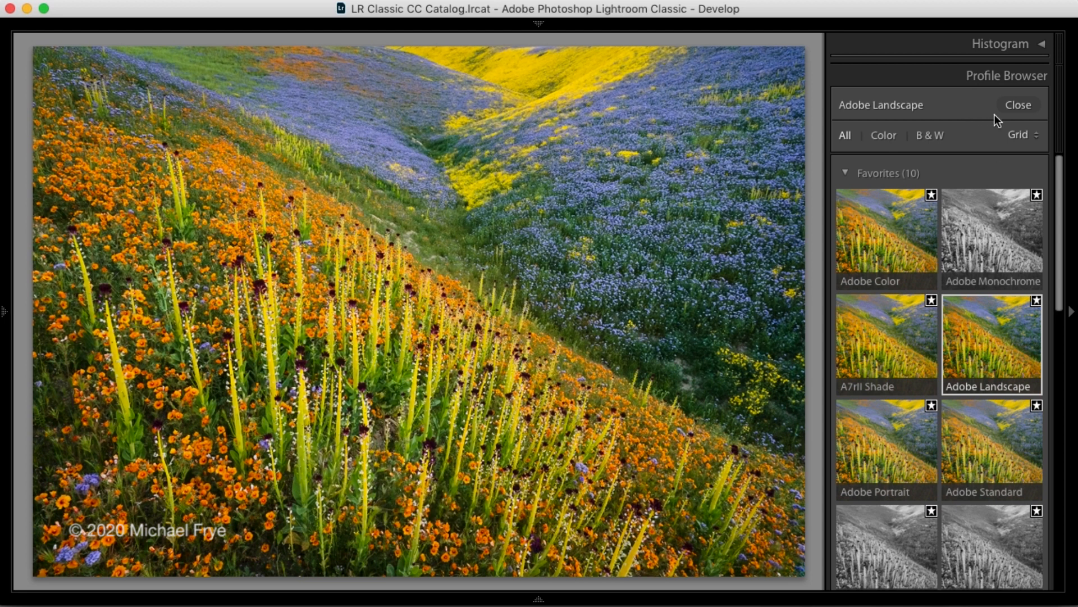
pyautogui.click(1018, 107)
pyautogui.click(941, 157)
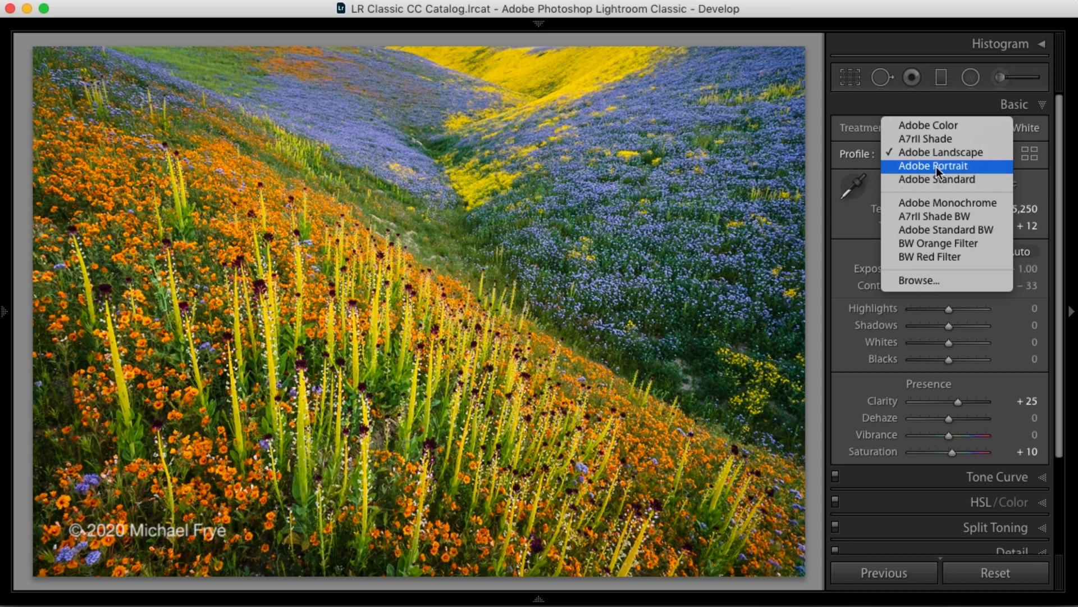
pyautogui.click(1030, 156)
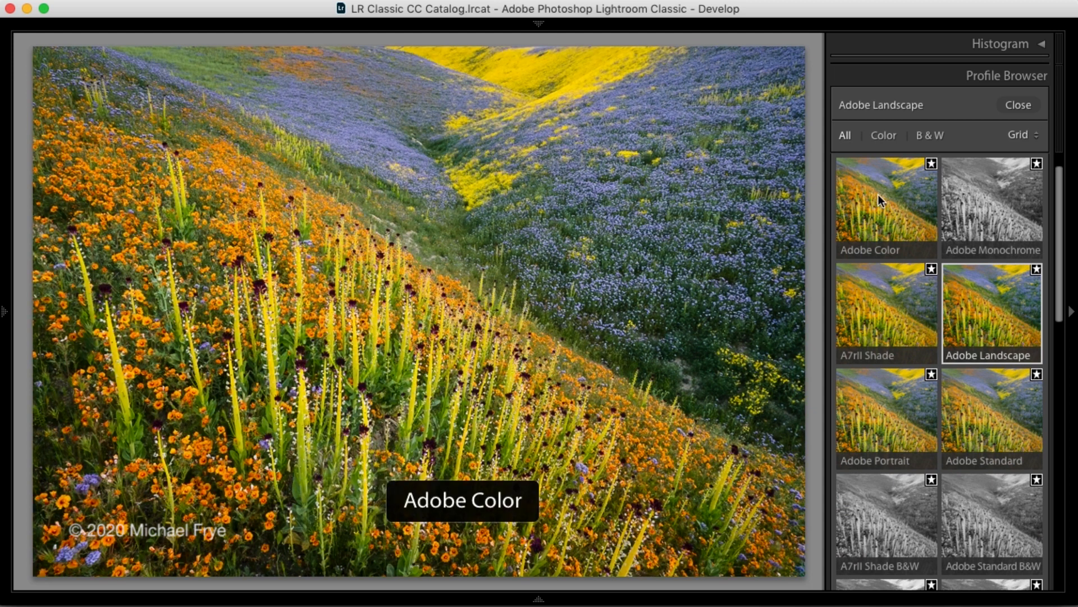
pyautogui.scroll(1, 878, 195)
pyautogui.click(844, 177)
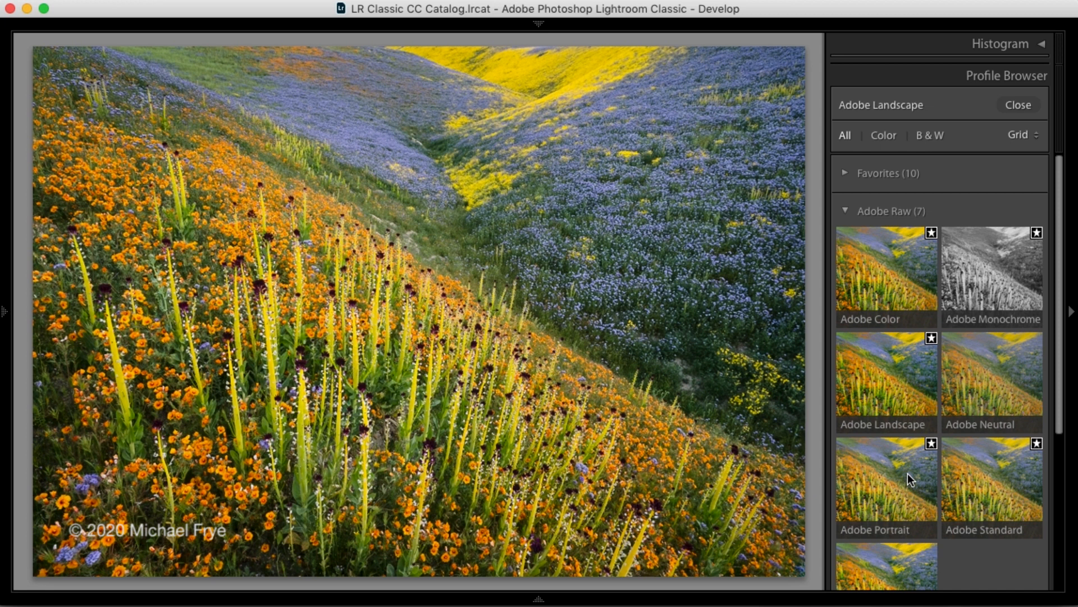
pyautogui.click(929, 444)
# - Collapse Adobe Raw and expand the Camera Matching group of profiles
pyautogui.click(846, 211)
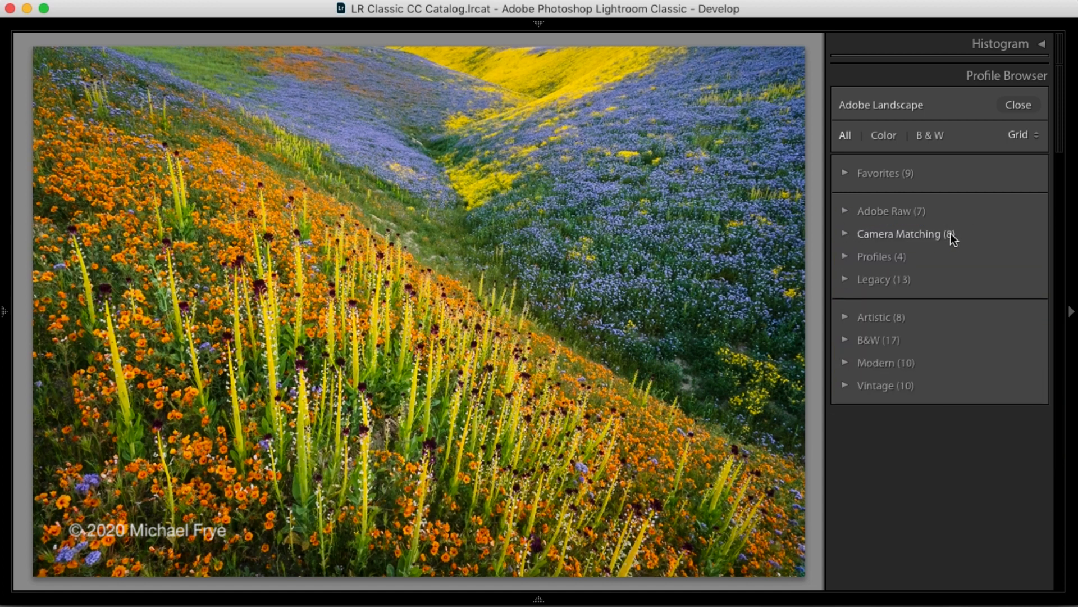
pyautogui.click(846, 233)
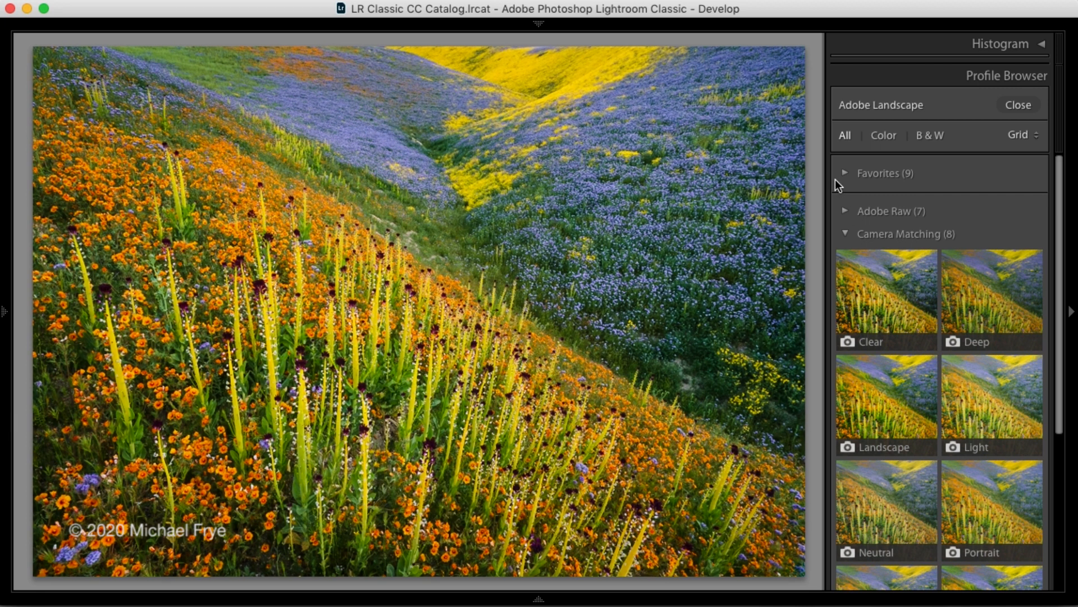
# - Collapse Camera Matching and expand the Profiles group of A7rII camera profiles
pyautogui.click(845, 234)
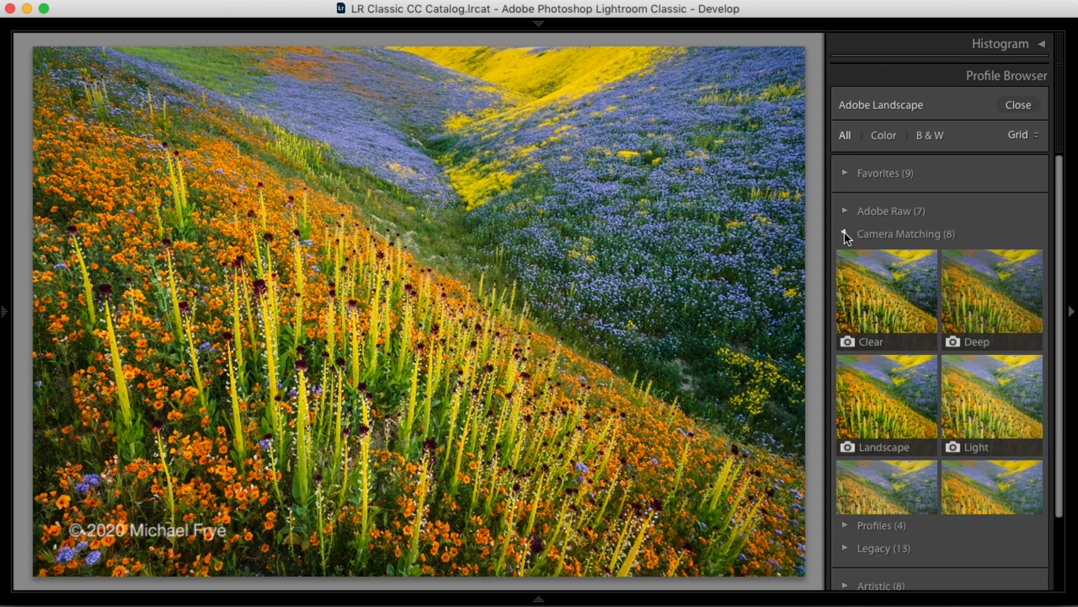
pyautogui.click(845, 256)
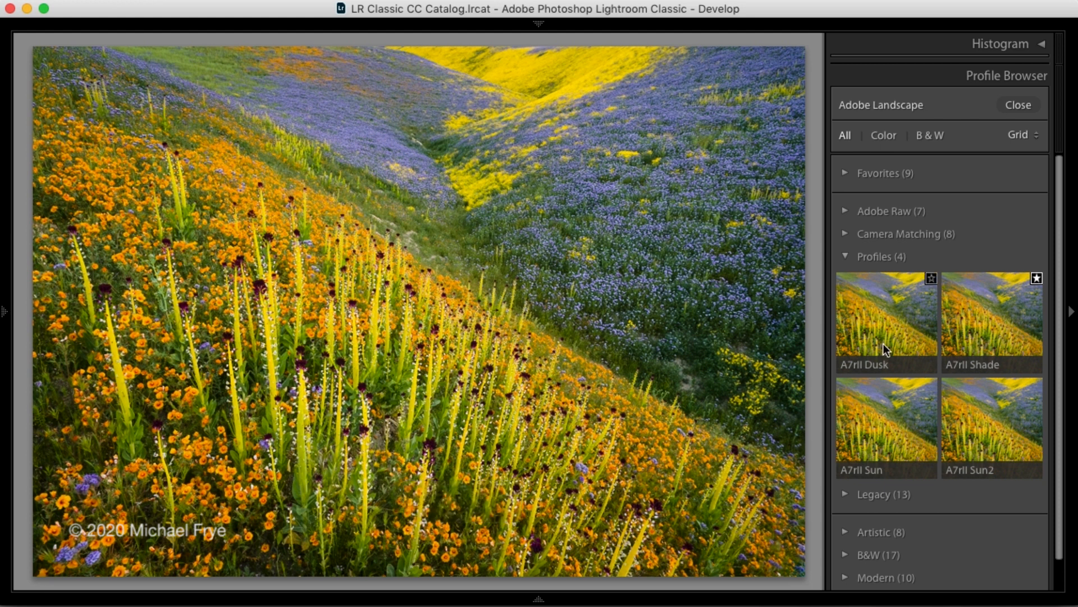
# - Collapse the A7rII Profiles group and expand the Legacy group's B&W profiles
pyautogui.click(845, 256)
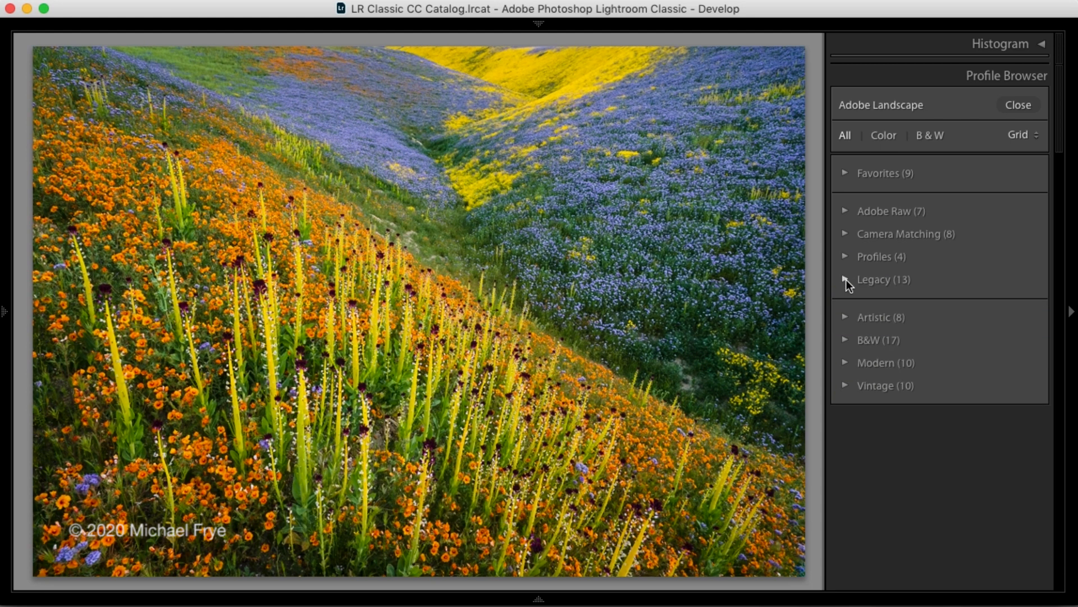
pyautogui.click(845, 280)
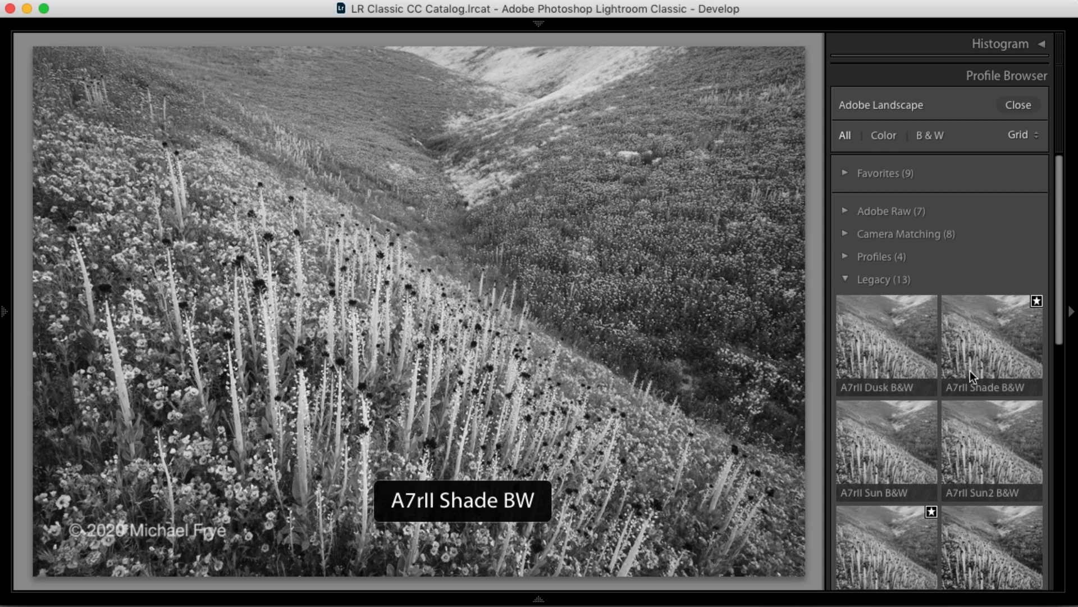
pyautogui.scroll(-5, 940, 432)
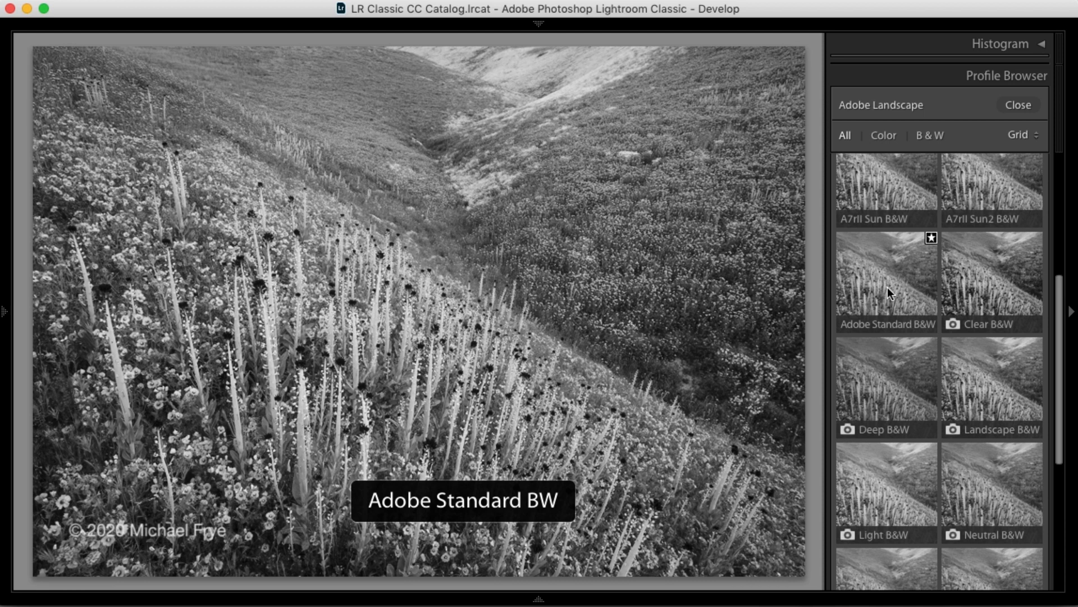
pyautogui.scroll(5, 887, 287)
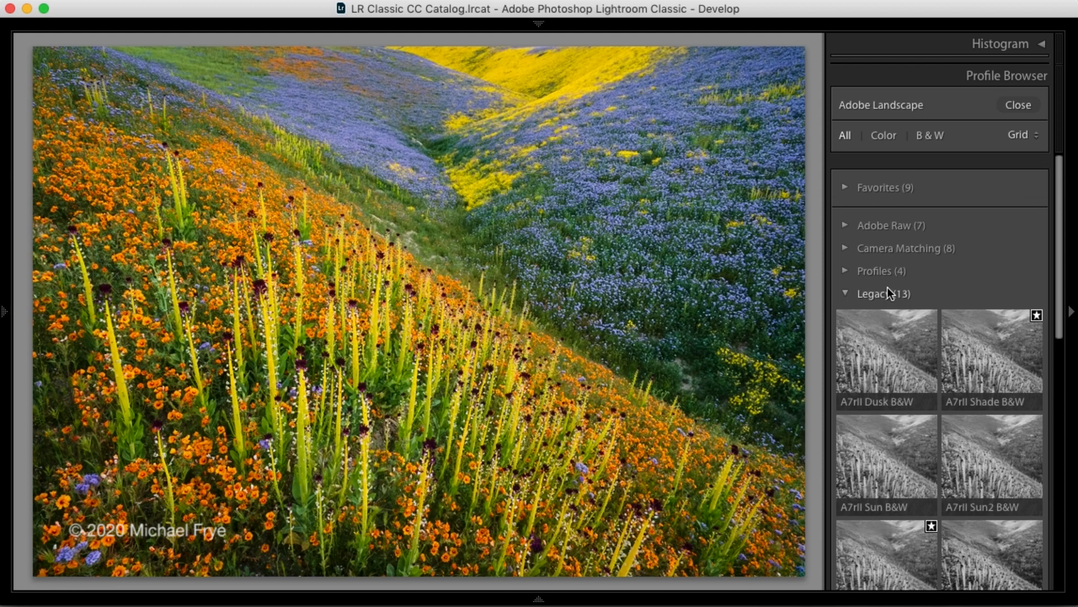
# - Collapse Legacy, preview the Artistic group briefly, then expand the B&W group
pyautogui.click(849, 278)
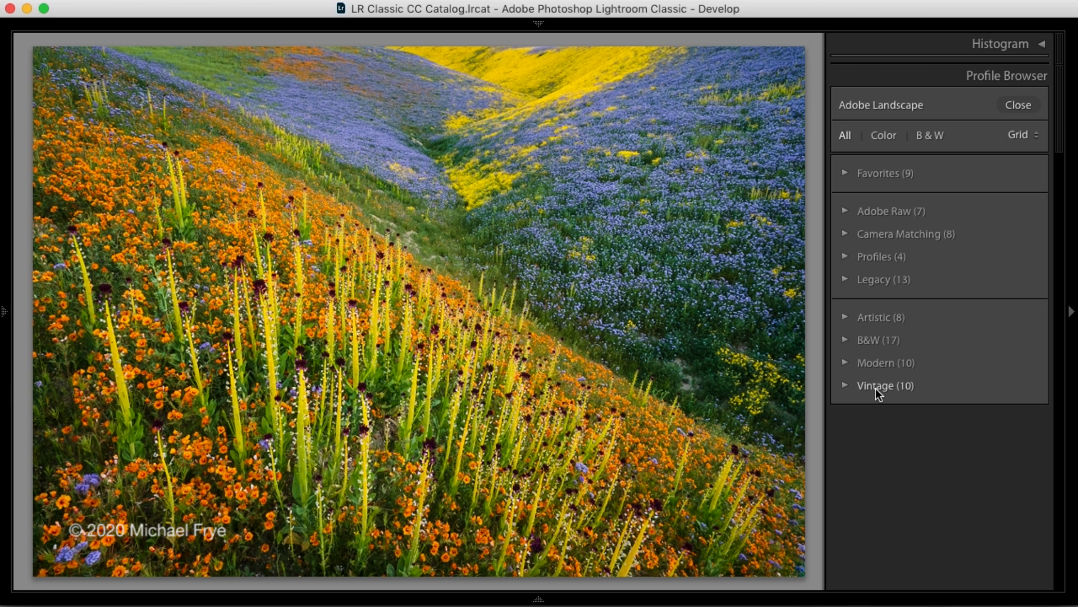
pyautogui.click(847, 320)
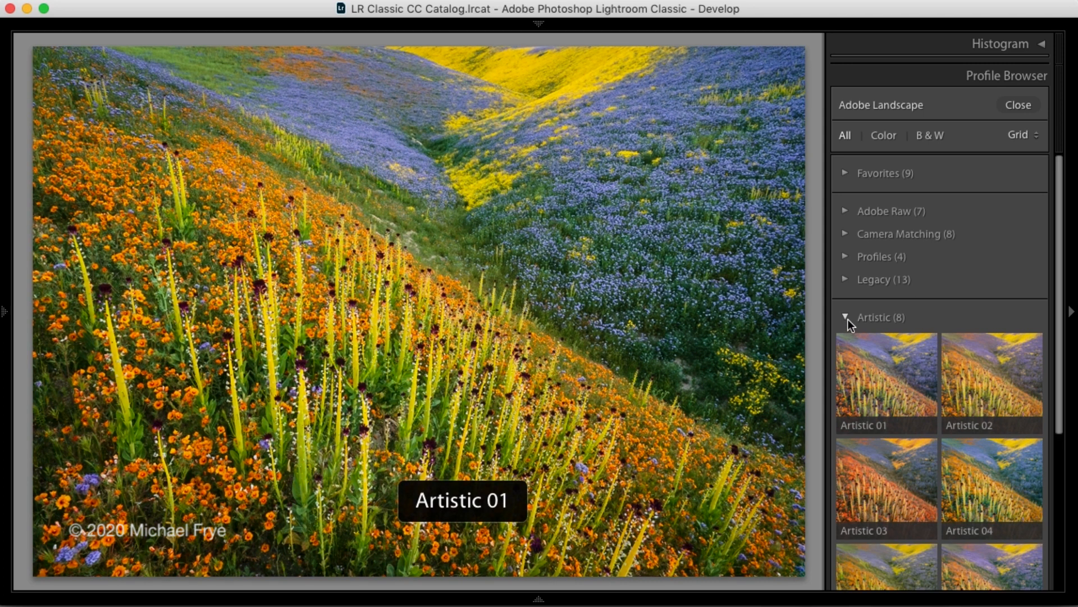
pyautogui.click(847, 318)
pyautogui.click(845, 339)
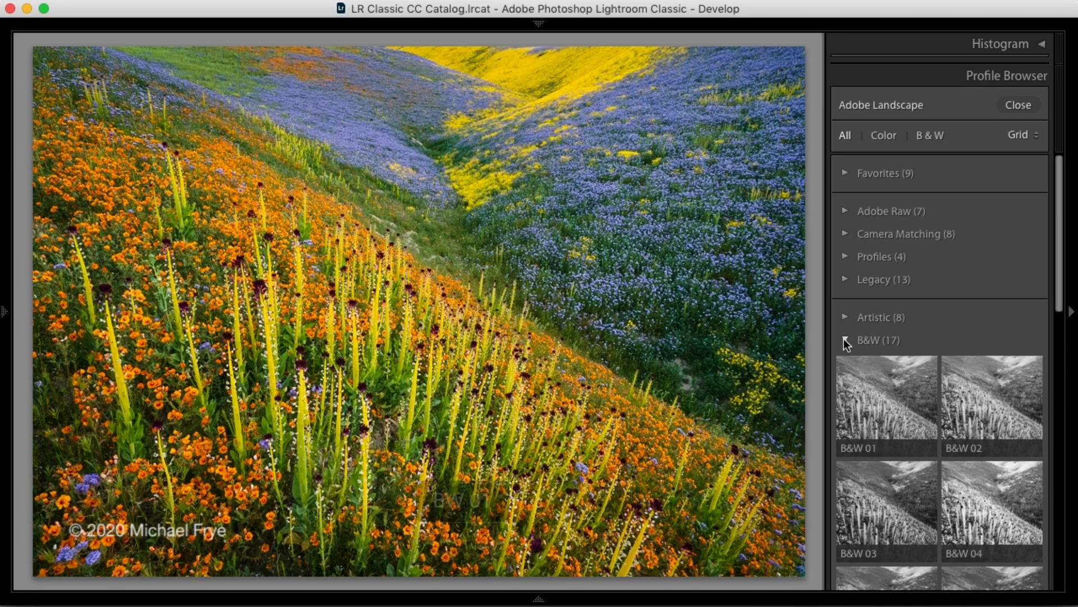
# - Preview the Modern group, then leave the Artistic group expanded with its Artistic 01–04 thumbnails
pyautogui.click(845, 339)
pyautogui.click(846, 359)
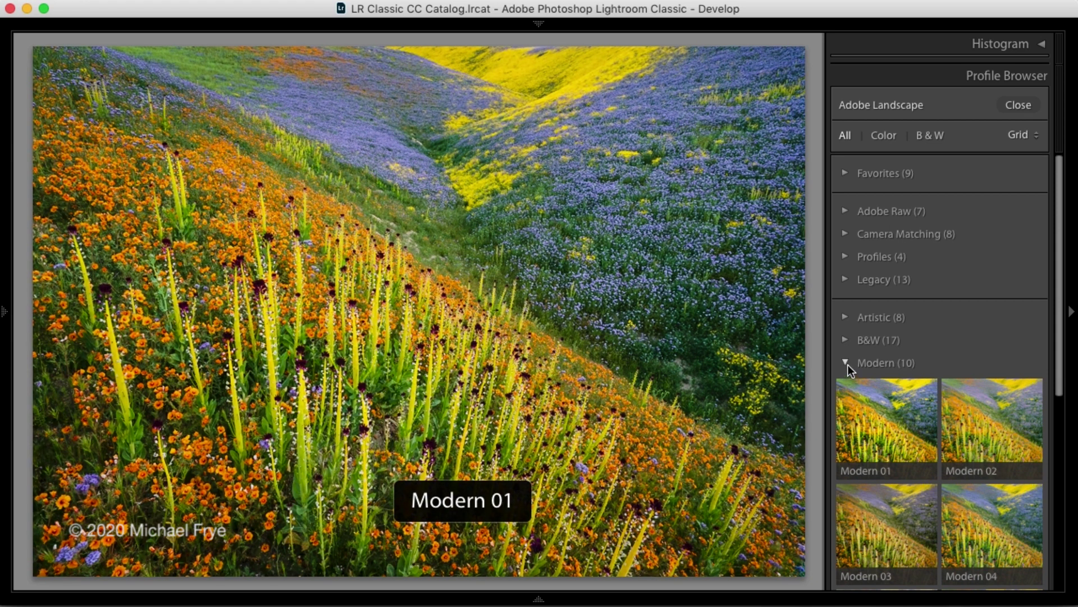
pyautogui.click(848, 363)
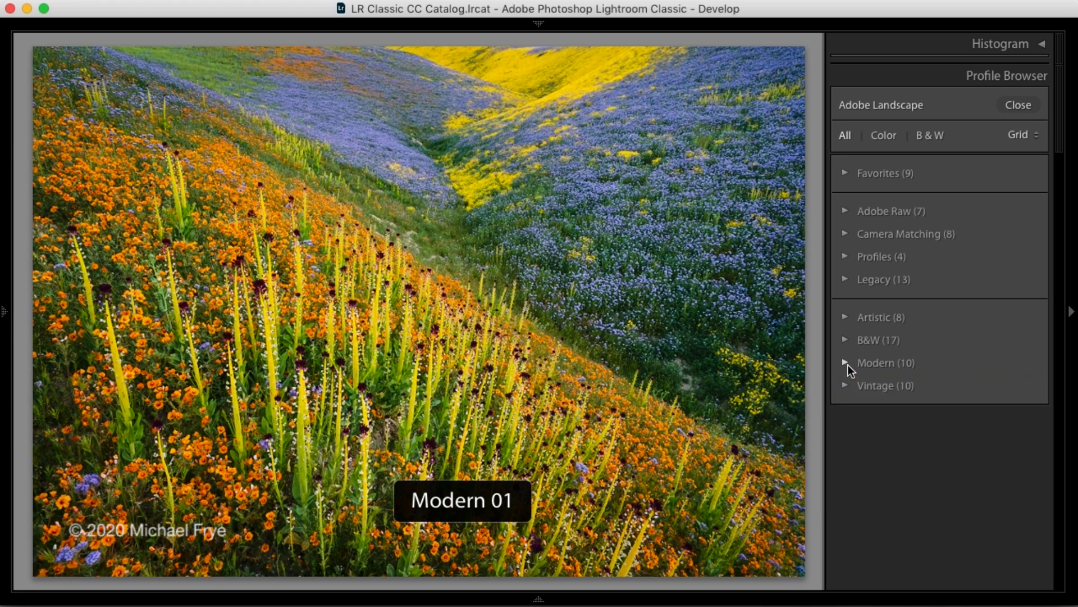
pyautogui.click(845, 318)
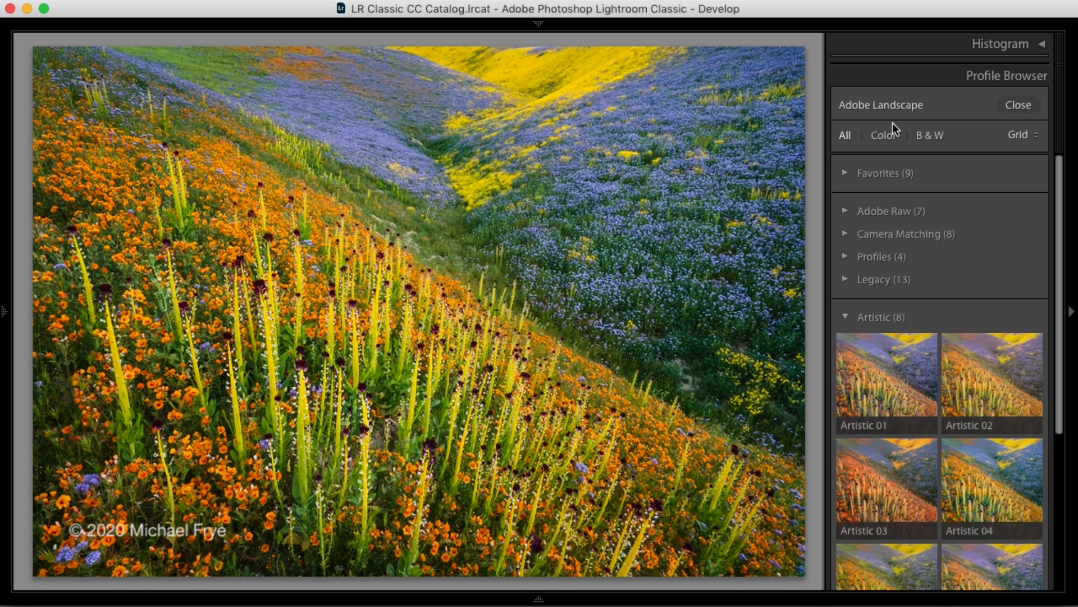
# - Apply the Artistic 01 profile to the wildflower photo
pyautogui.click(896, 380)
pyautogui.click(874, 364)
pyautogui.click(873, 382)
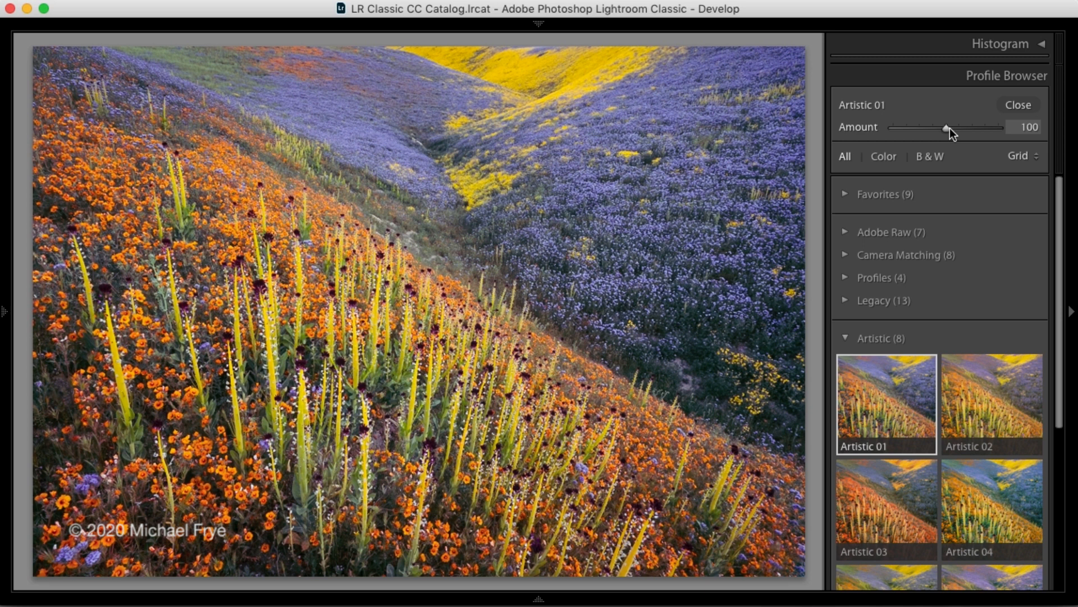
# - Set the Artistic 01 Amount to 0, push it to 200, then back to 0
pyautogui.moveTo(949, 131); pyautogui.dragTo(880, 129)
pyautogui.moveTo(891, 128); pyautogui.dragTo(1001, 126)
pyautogui.moveTo(1002, 126); pyautogui.dragTo(891, 128)
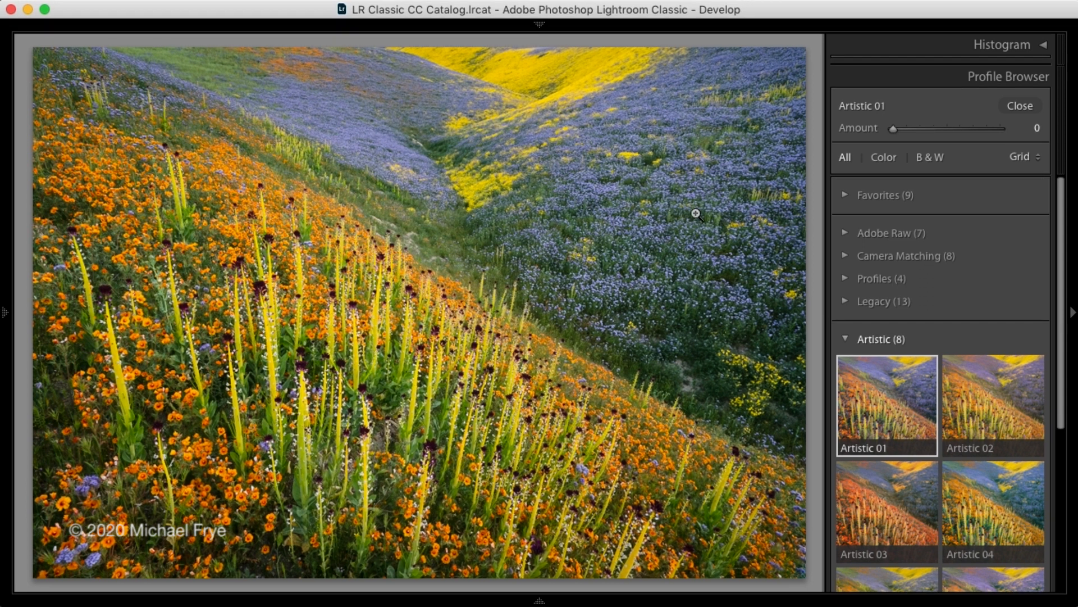
pyautogui.click(840, 235)
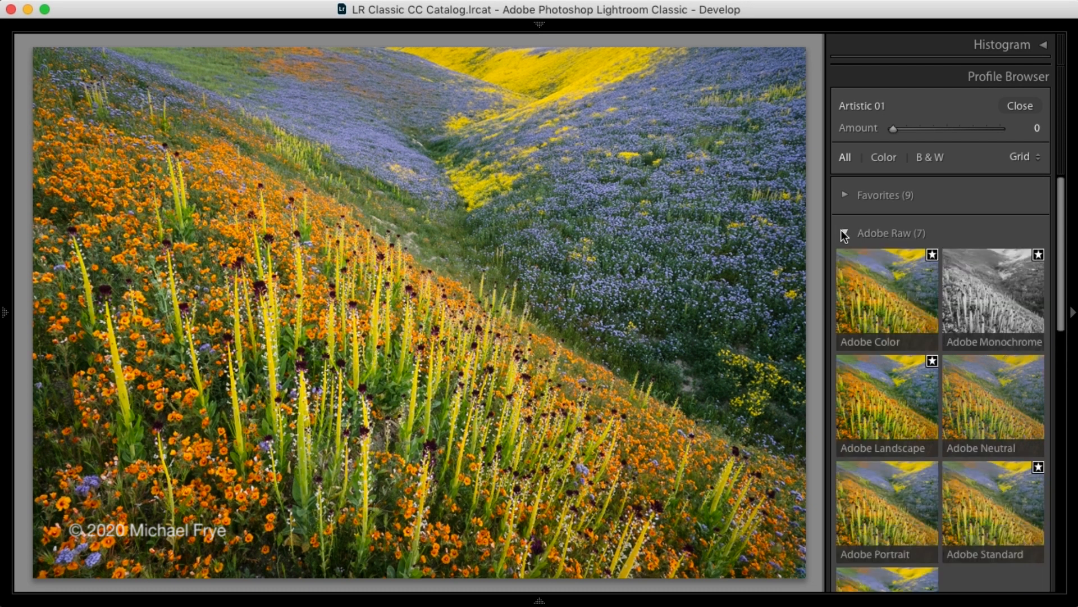
pyautogui.click(865, 296)
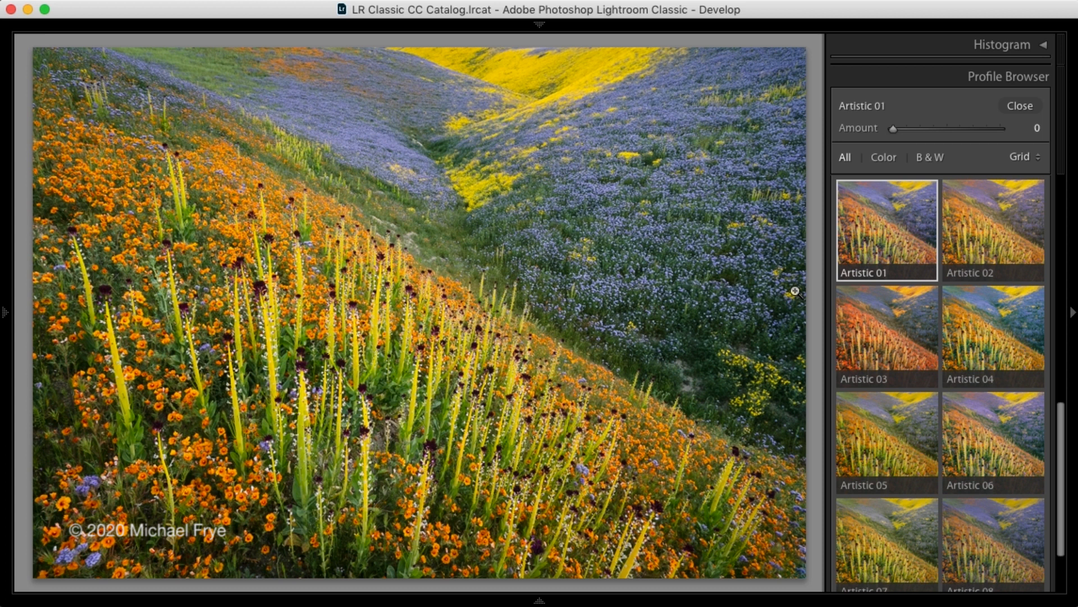
pyautogui.hotkey('ctrl', 'z')
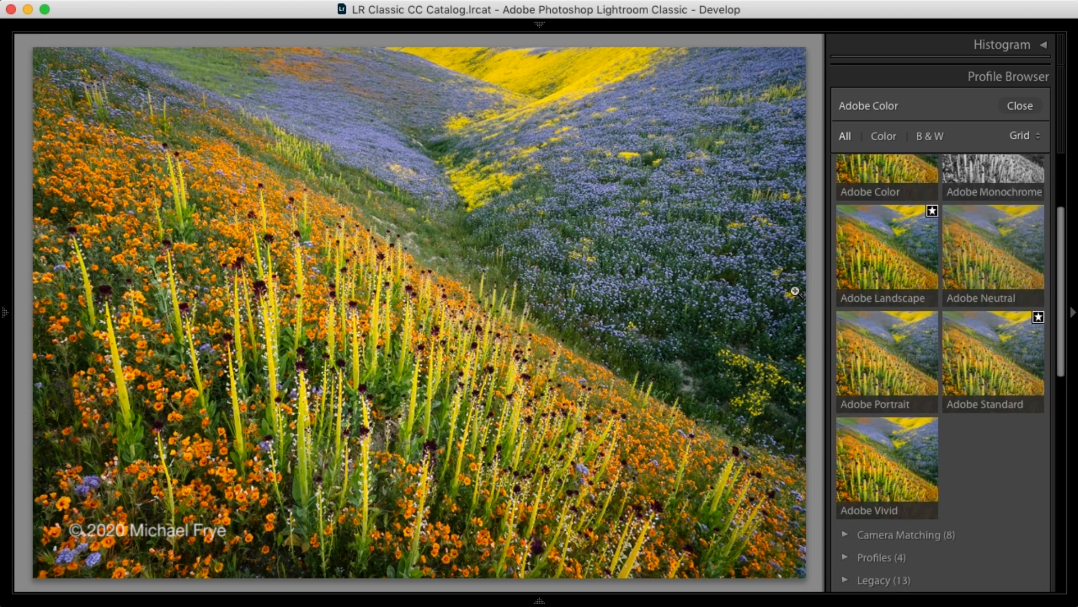
pyautogui.hotkey('ctrl', 'shift', 'z')
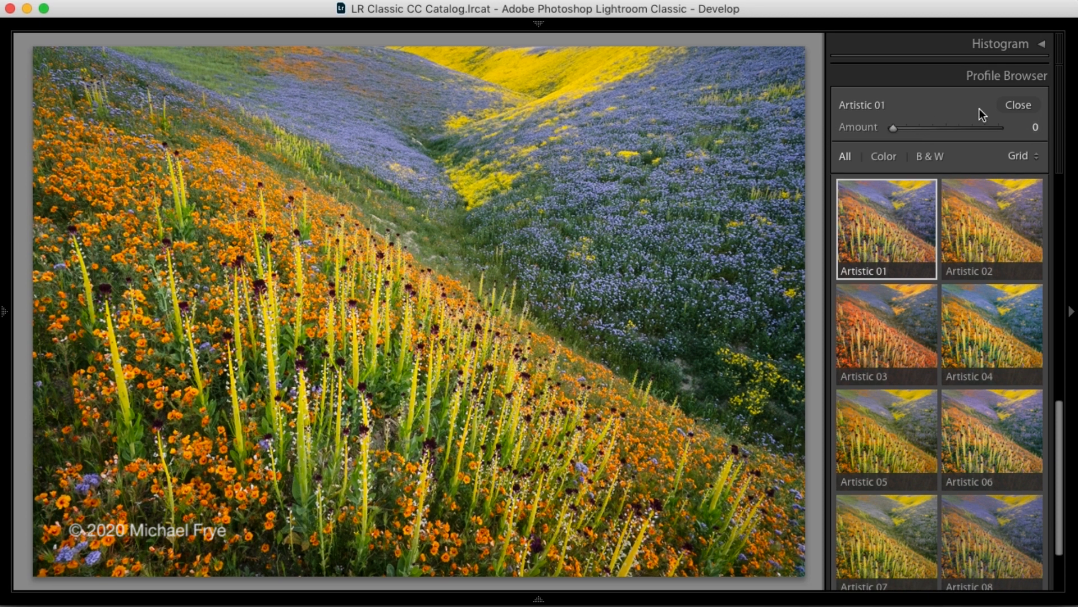
# - Close the Profile Browser and switch the profile back to Adobe Standard from the Basic panel
pyautogui.click(1015, 106)
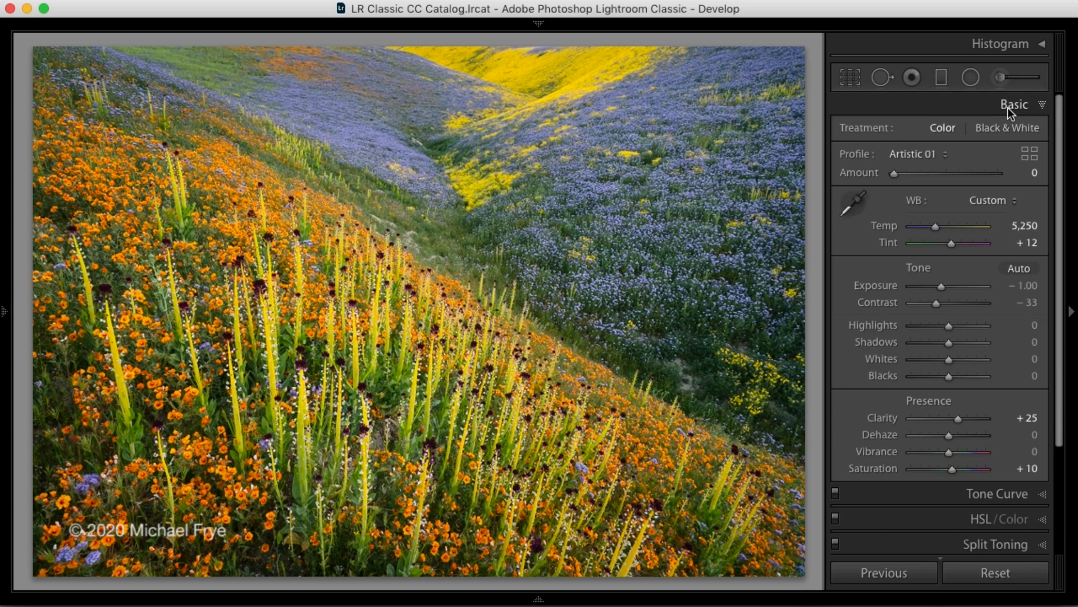
pyautogui.click(923, 154)
pyautogui.click(927, 215)
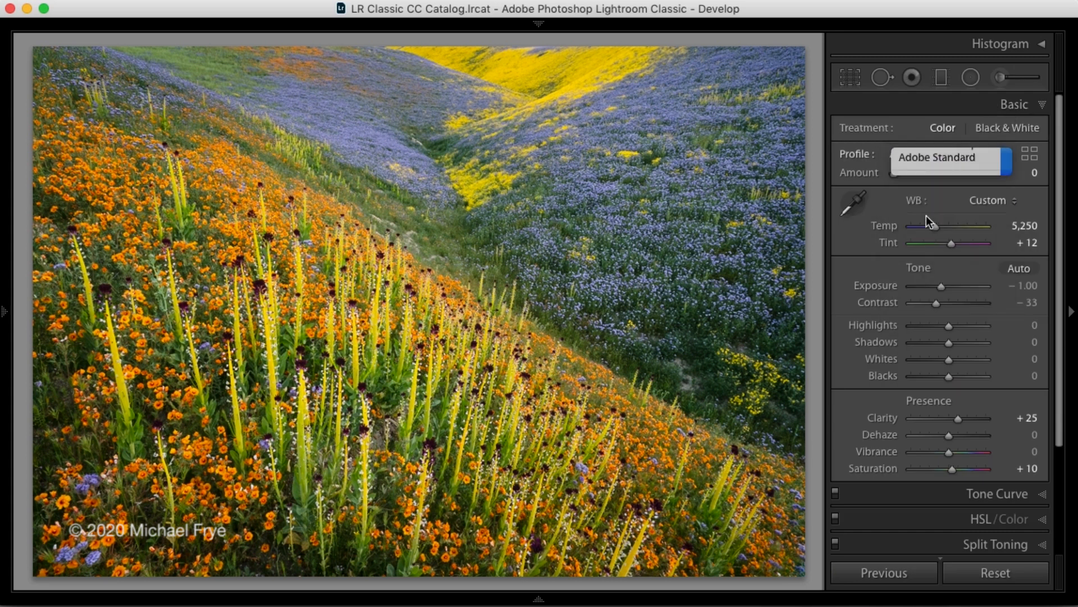